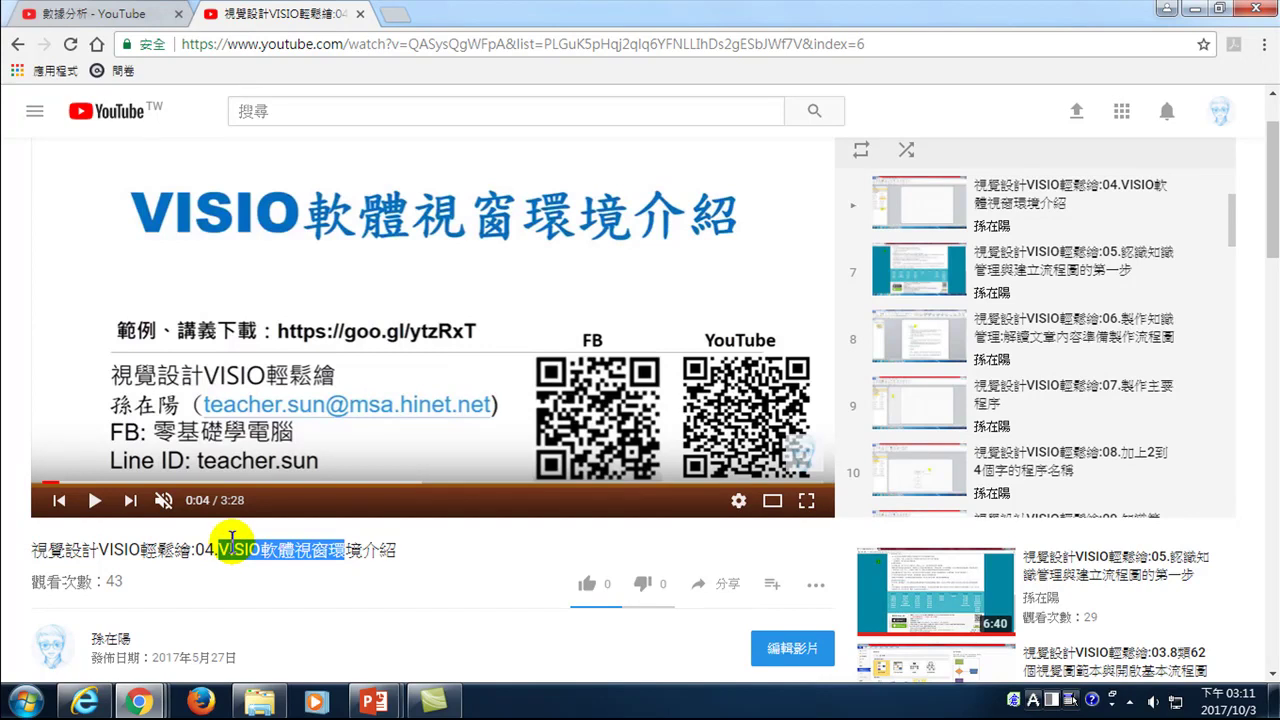
Switch to the browser window and open a new window with the Google start page
left_click(140, 703)
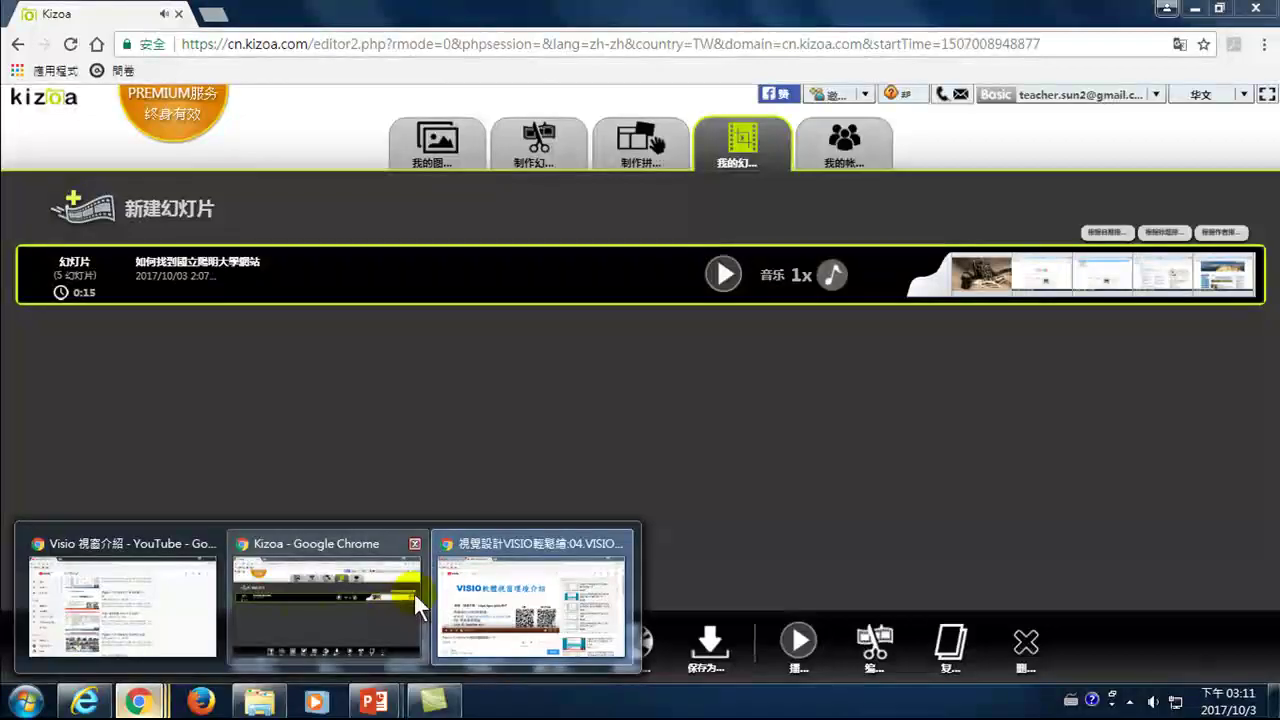
key("ctrl+n")
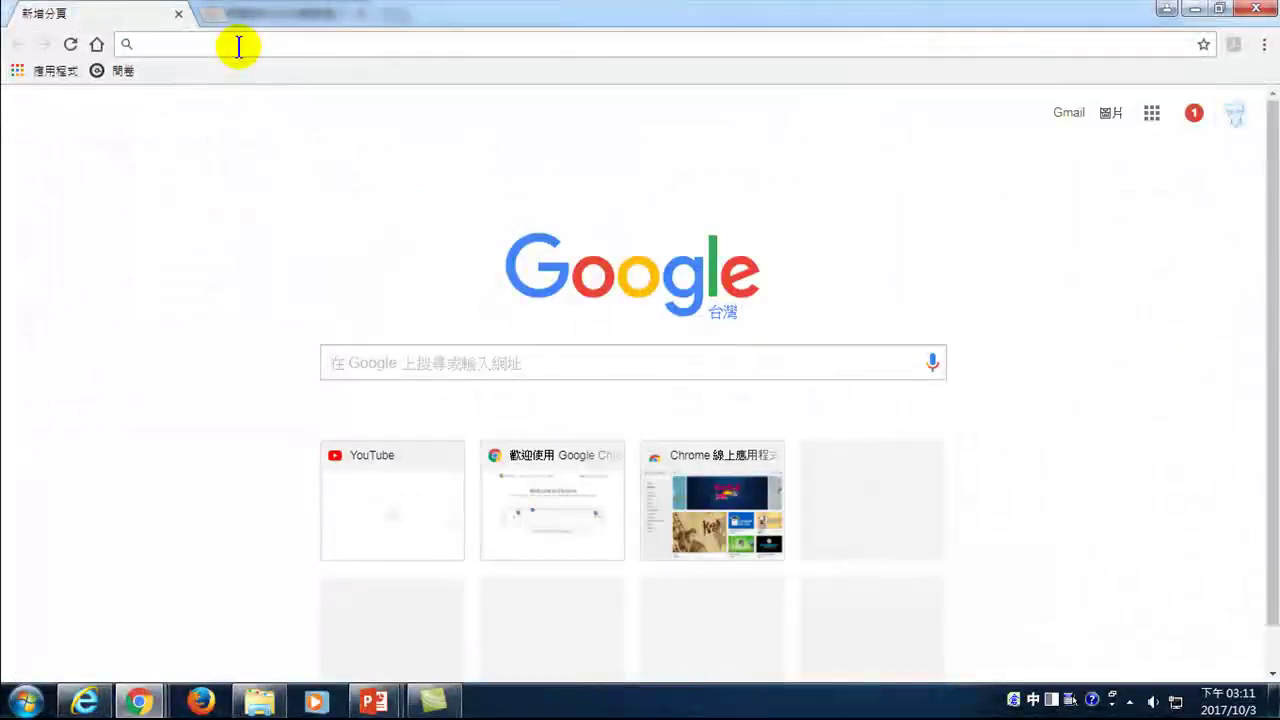
Search the web for 'google trend'
left_click(239, 45)
type("t")
key("BackSpace")
type("google trend")
key("Return")
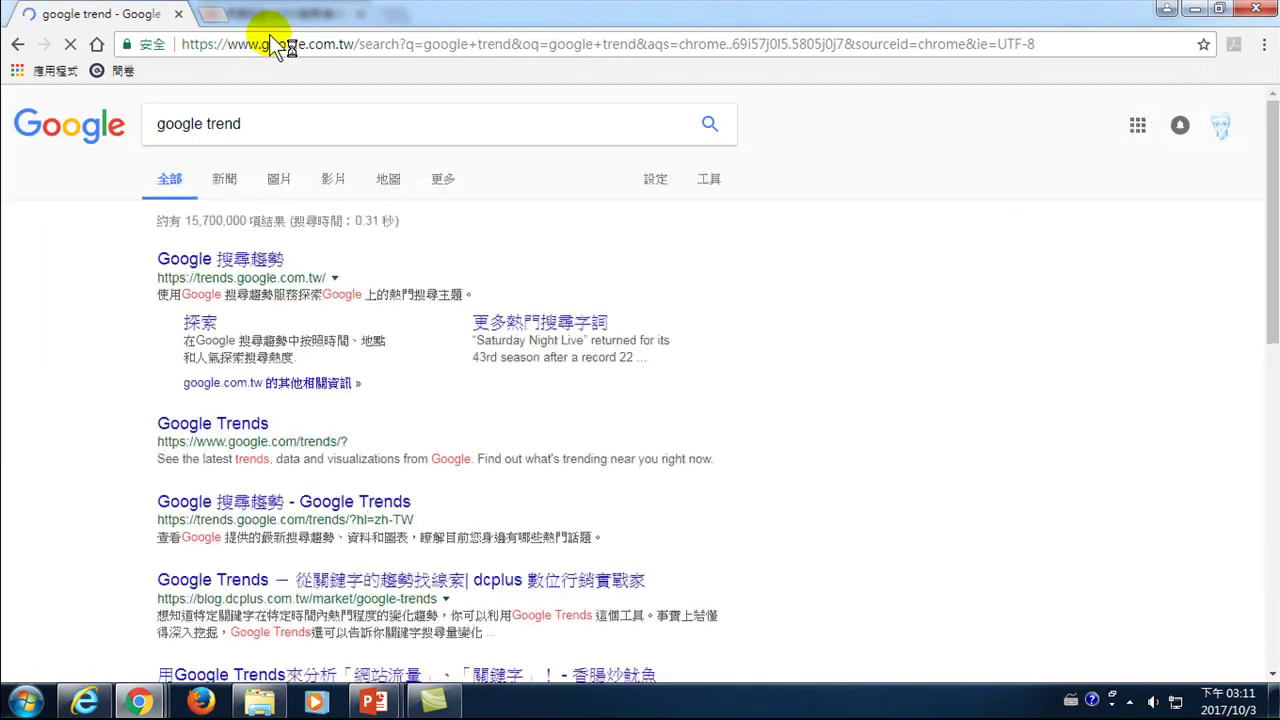
Open the Google 搜尋趨勢 result, browse the Trends home page and select its search box
left_click(240, 262)
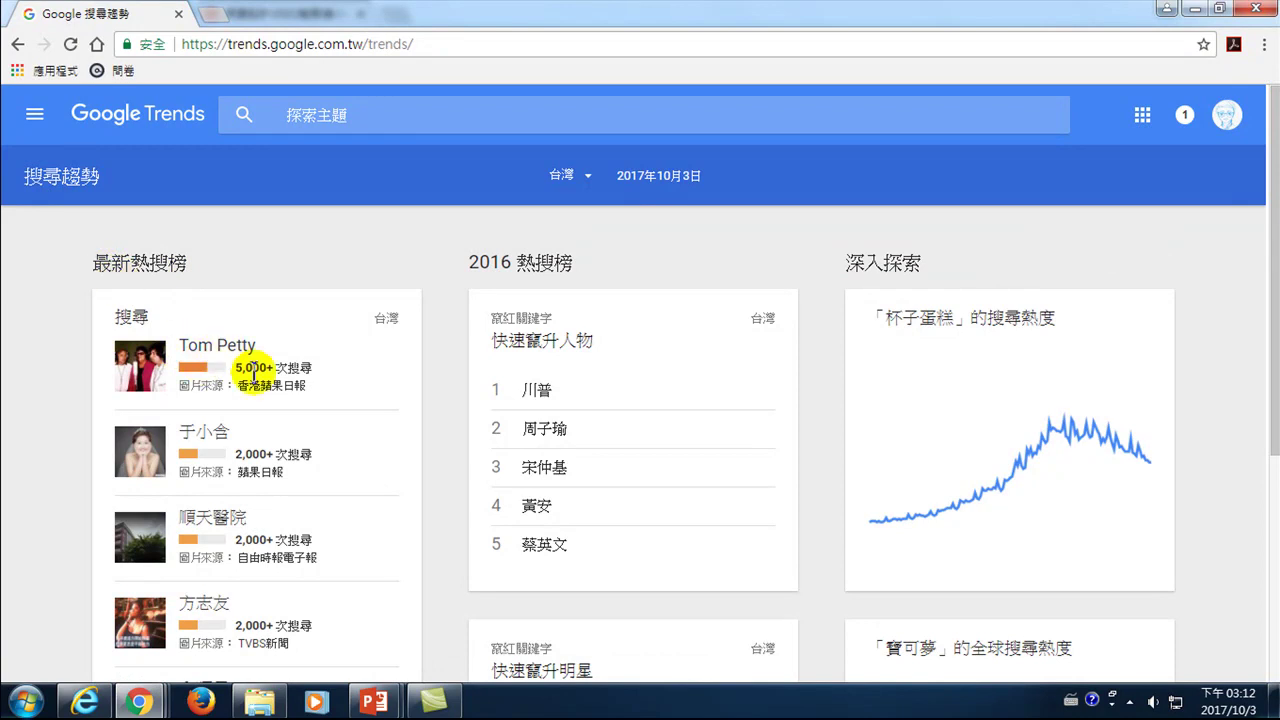
scroll(255, 390, "down", 2)
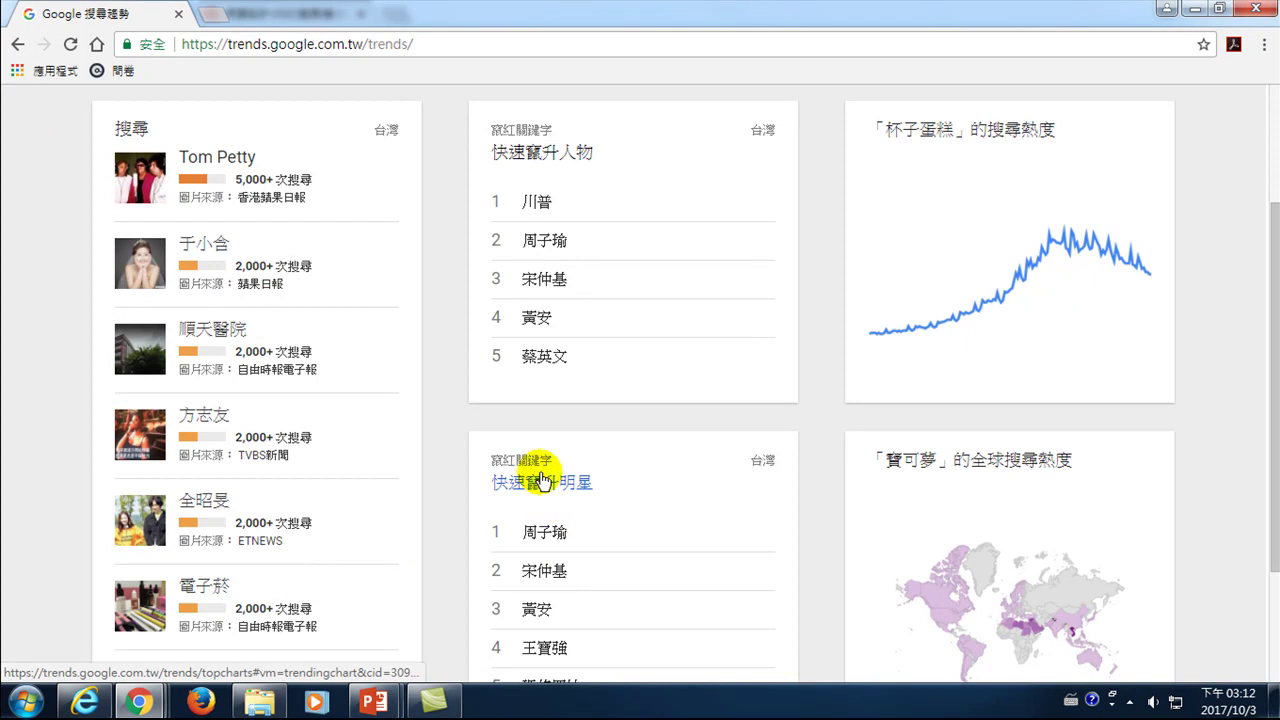
scroll(600, 500, "down", 2)
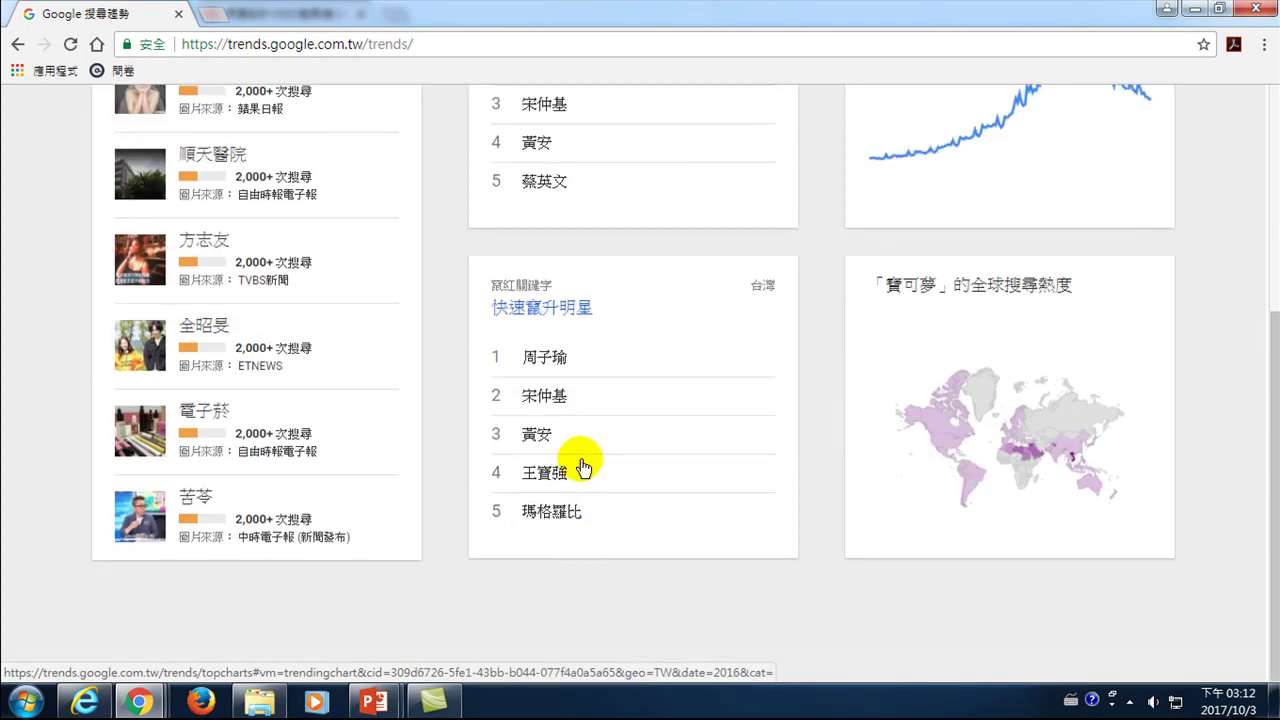
scroll(580, 460, "up", 4)
left_click(354, 104)
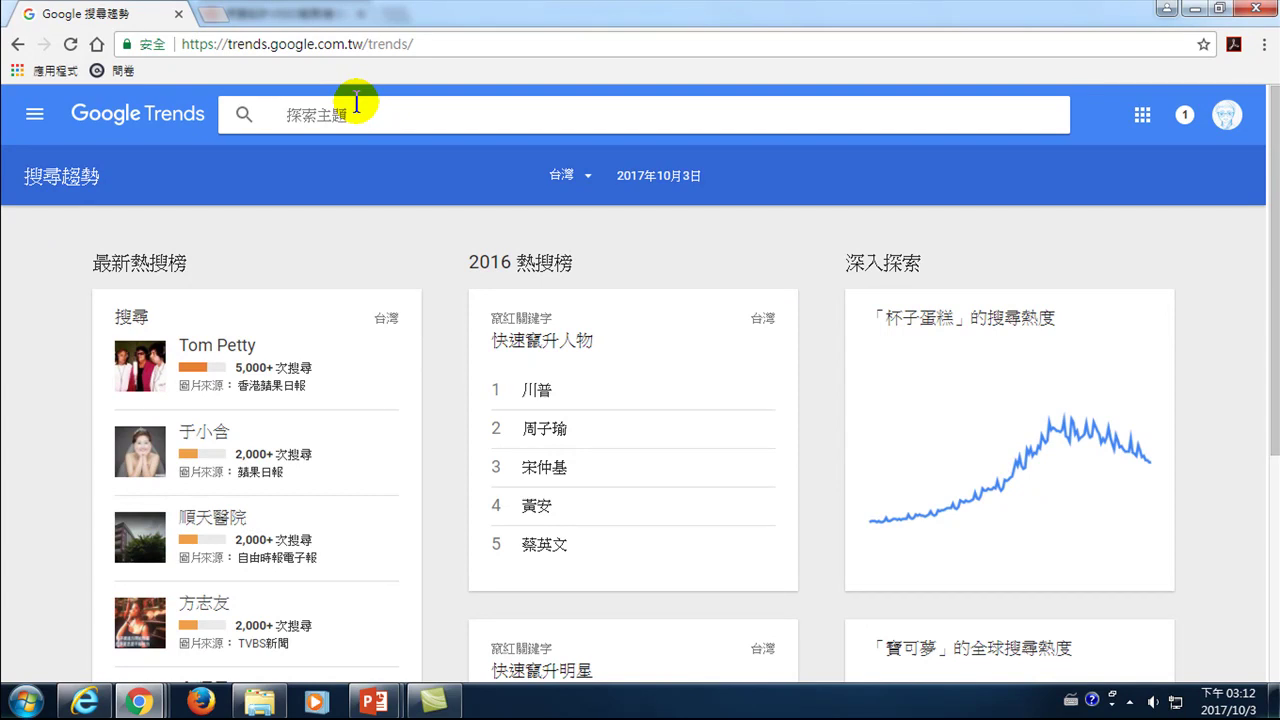
Enter the two district office terms 大安區公所 and 信義區公所 to compare them
type("太安")
type("區公")
type("所")
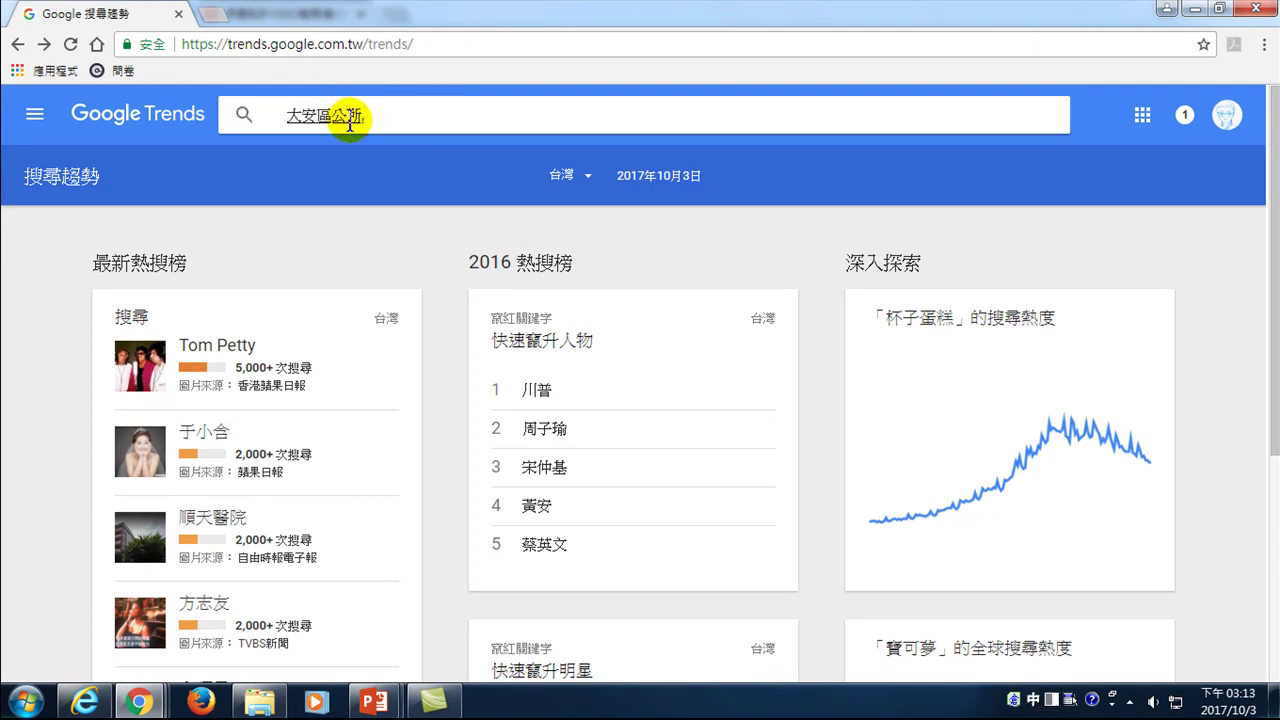
type("信義")
type("ㄇ區公所")
key("Return")
key("Return")
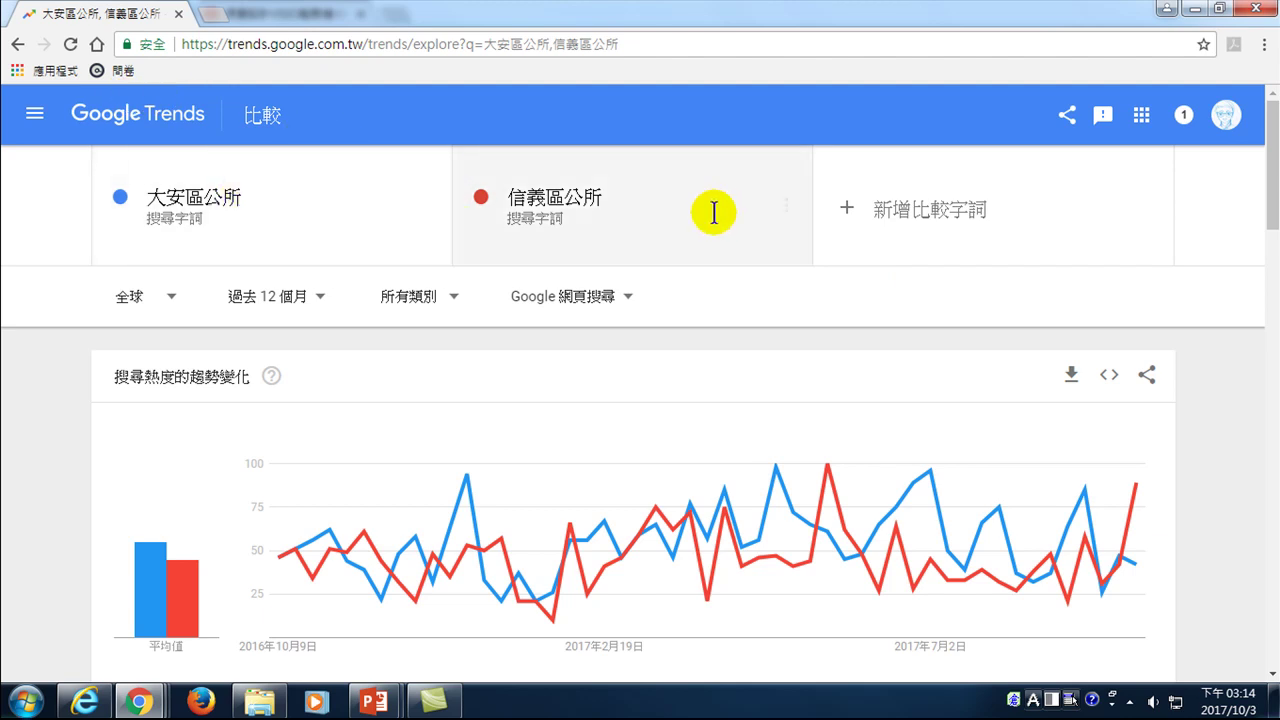
Review the 大安區公所 versus 信義區公所 chart and select the page URL
left_click(447, 44)
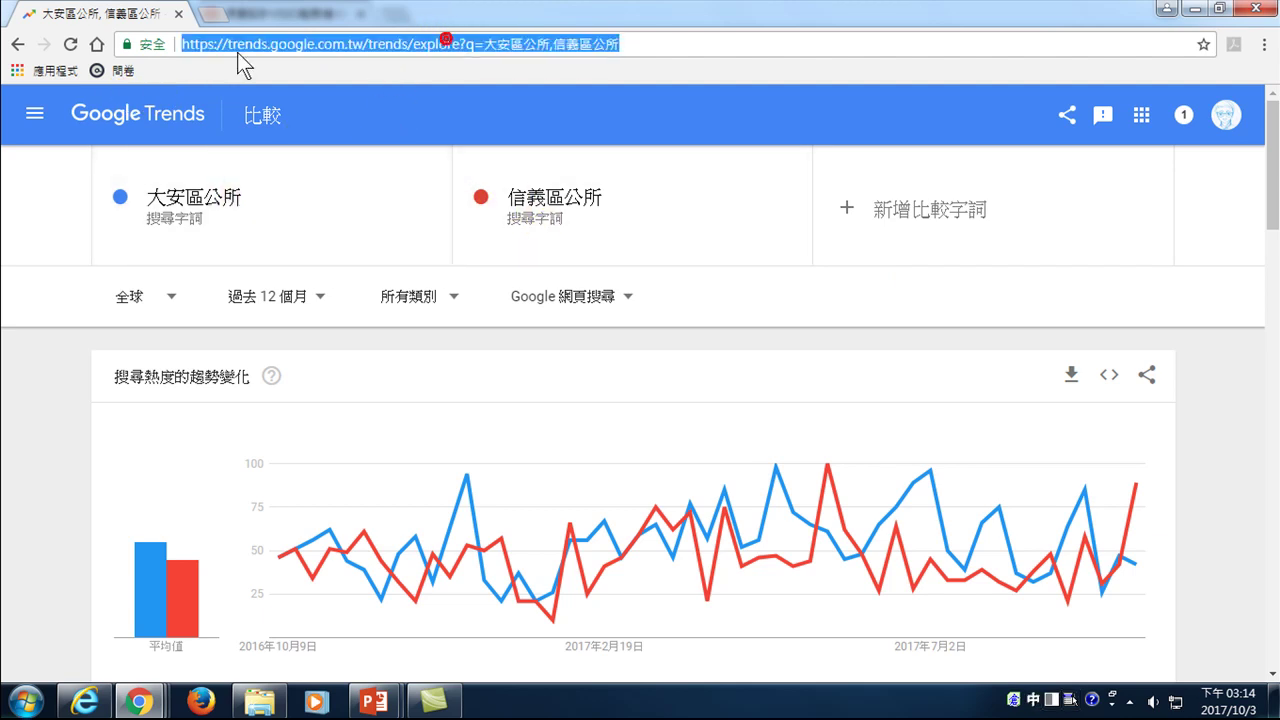
Go back to the Trends home page and search 'Power BI,Tableau' as a comparison
left_click(17, 45)
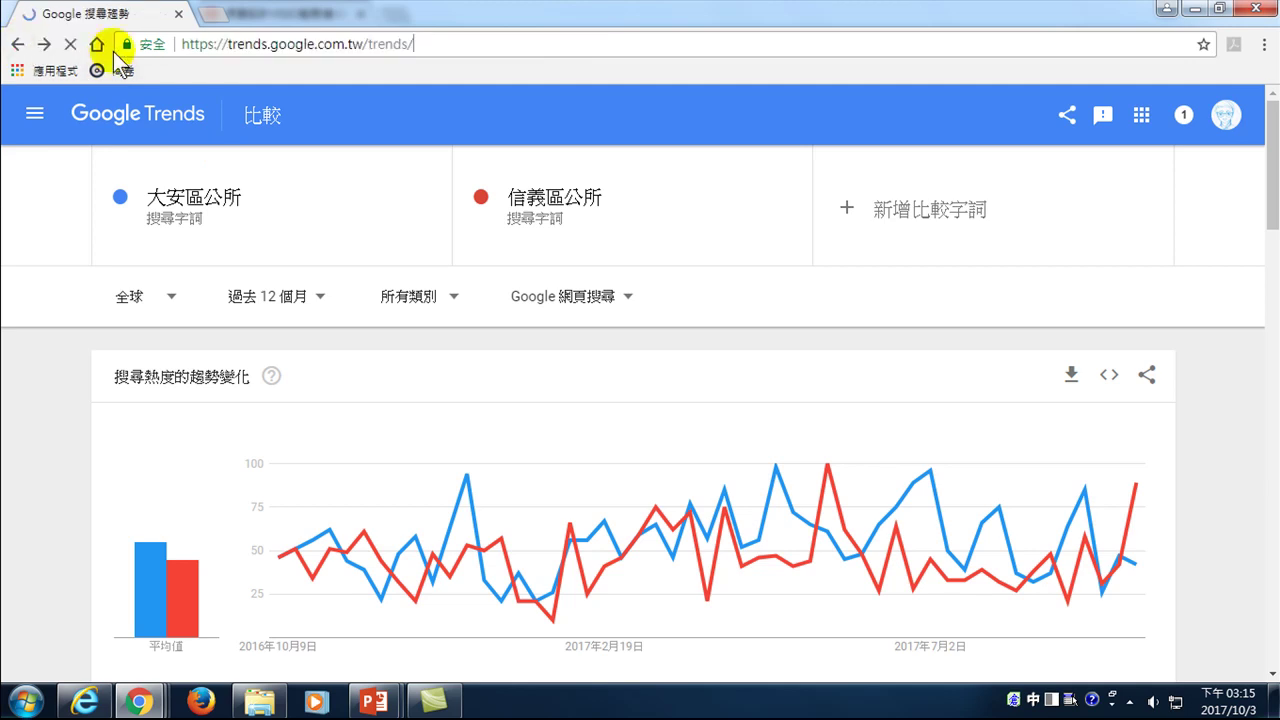
left_click(355, 118)
type("Po")
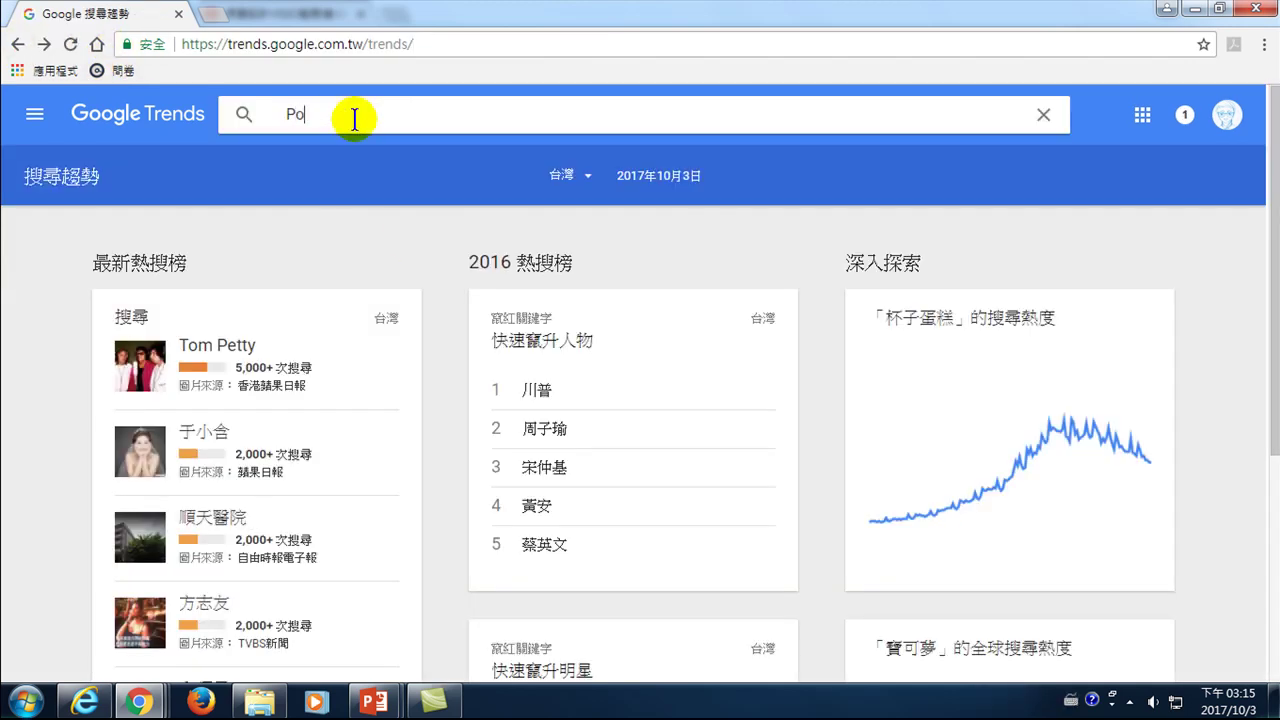
type("wer BI")
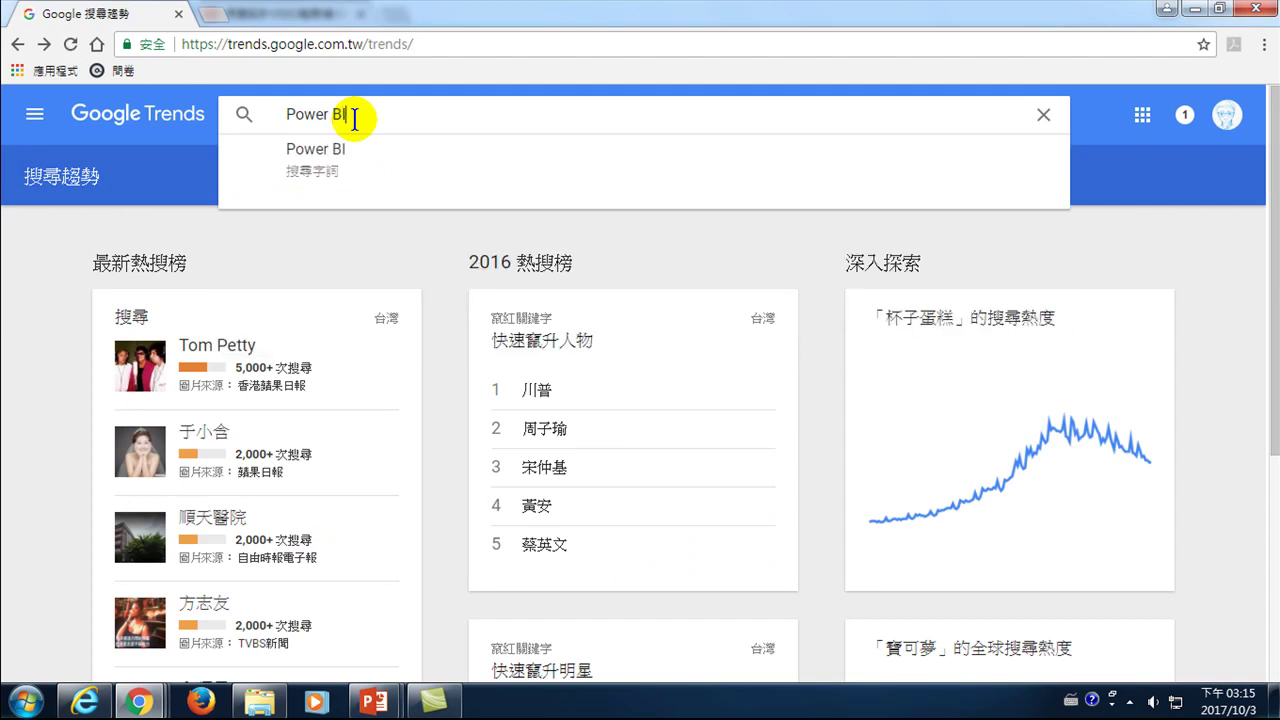
type(",Tableau")
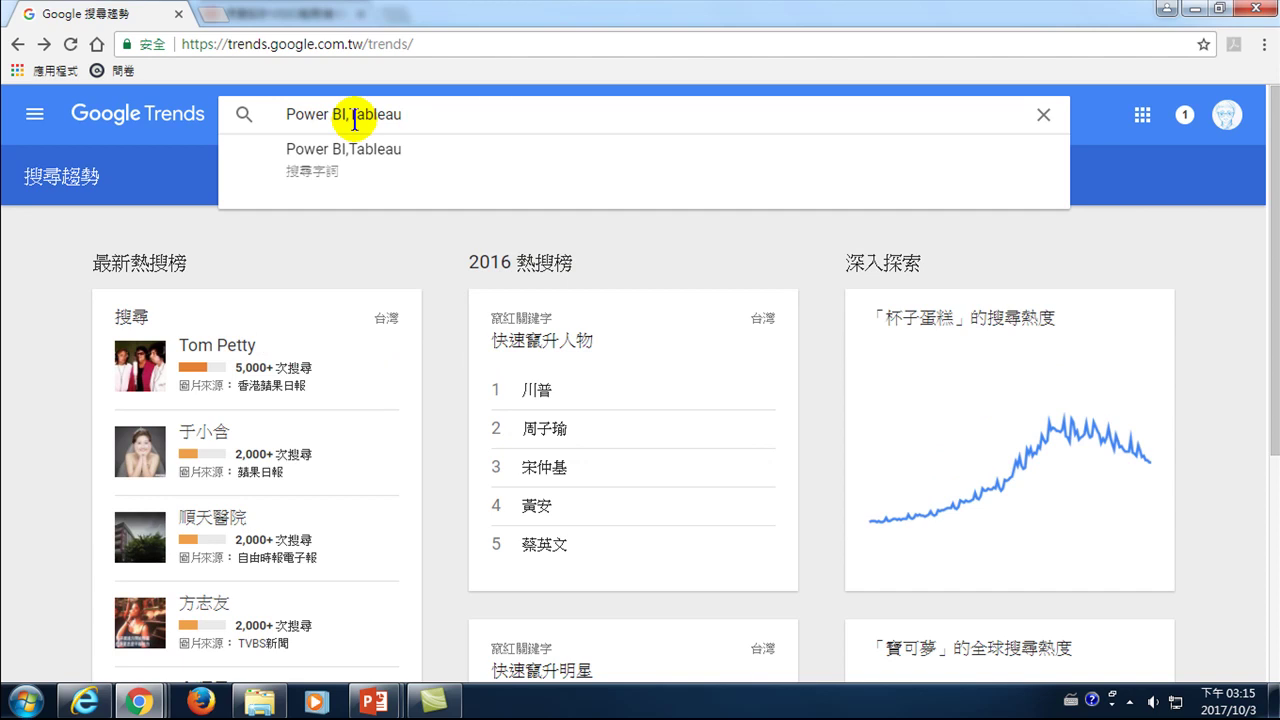
key("Return")
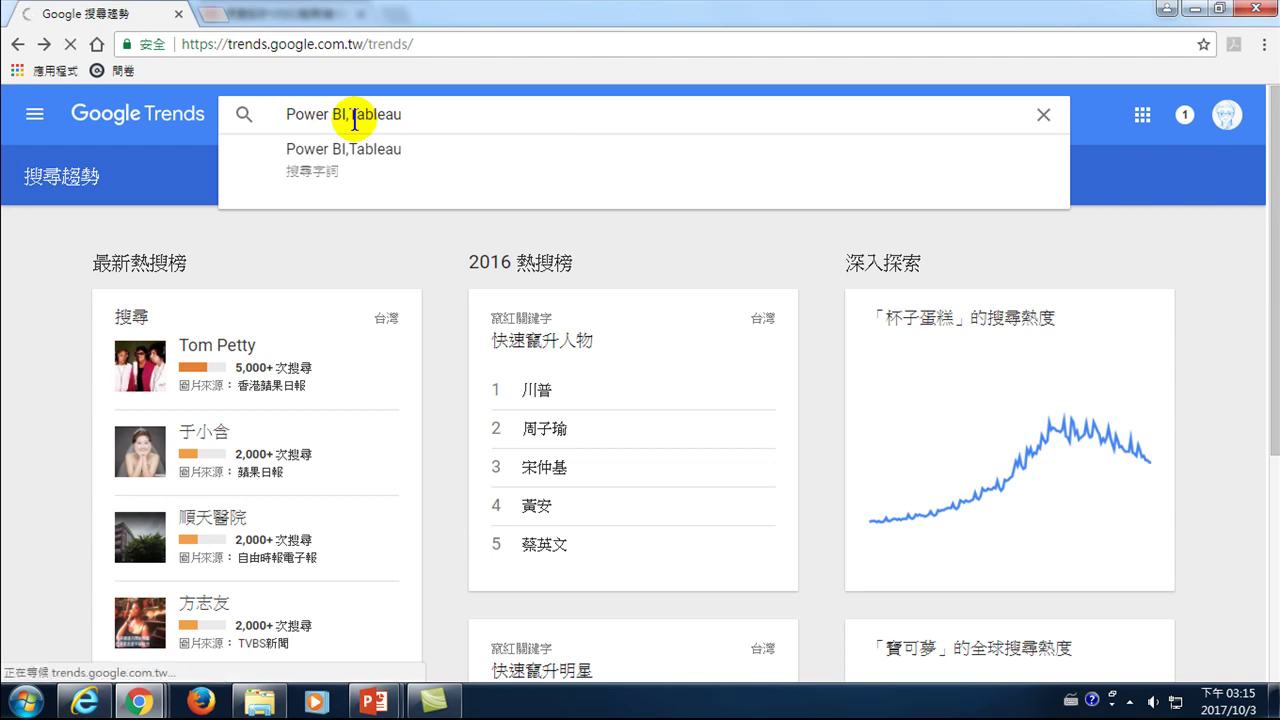